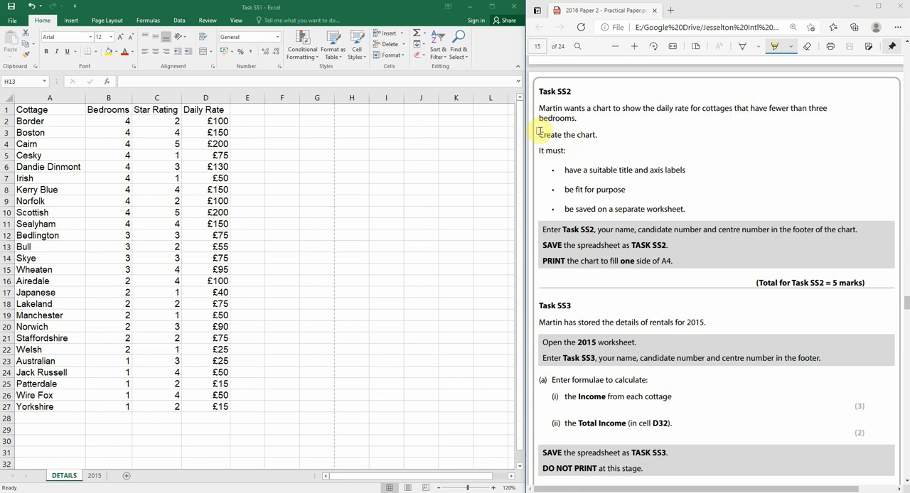
Highlight the phrases "Create the chart" and "have fewer than three bedrooms" in the task instructions
{"action": "left_click_drag", "start_coordinate": [539, 134], "coordinate": [605, 135]}
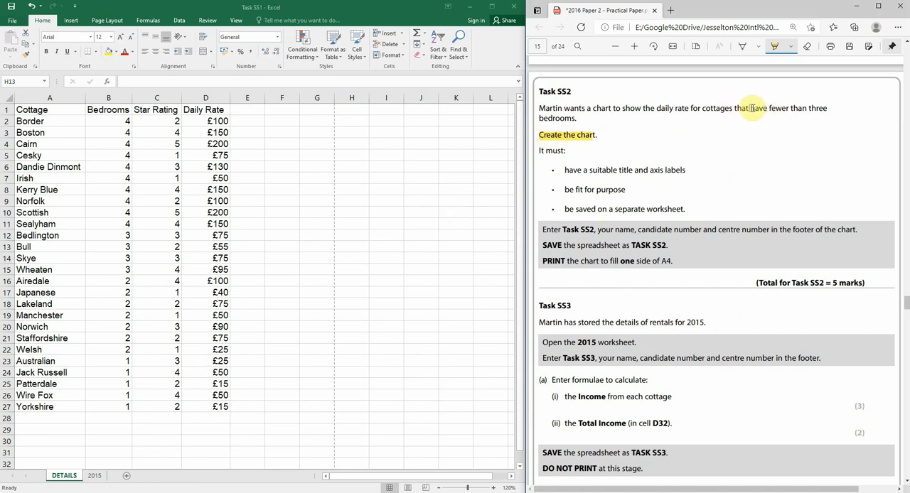
{"action": "mouse_move", "coordinate": [750, 109]}
{"action": "left_mouse_down"}
{"action": "mouse_move", "coordinate": [823, 113]}
{"action": "mouse_move", "coordinate": [522, 130]}
{"action": "mouse_move", "coordinate": [576, 118]}
{"action": "left_mouse_up"}
Select the cottage table from Cottage to Daily Rate and turn on filtering
{"action": "left_click", "coordinate": [351, 247]}
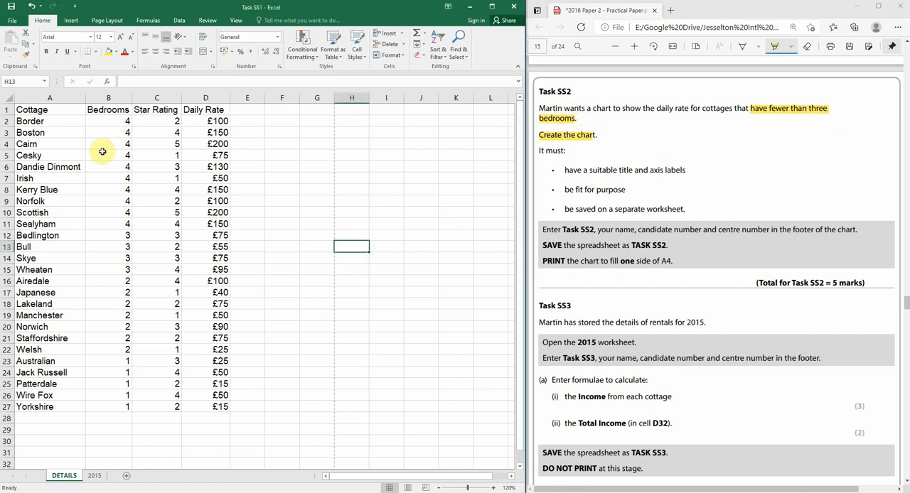
{"action": "left_click", "coordinate": [61, 97]}
{"action": "left_click_drag", "start_coordinate": [55, 111], "coordinate": [223, 406]}
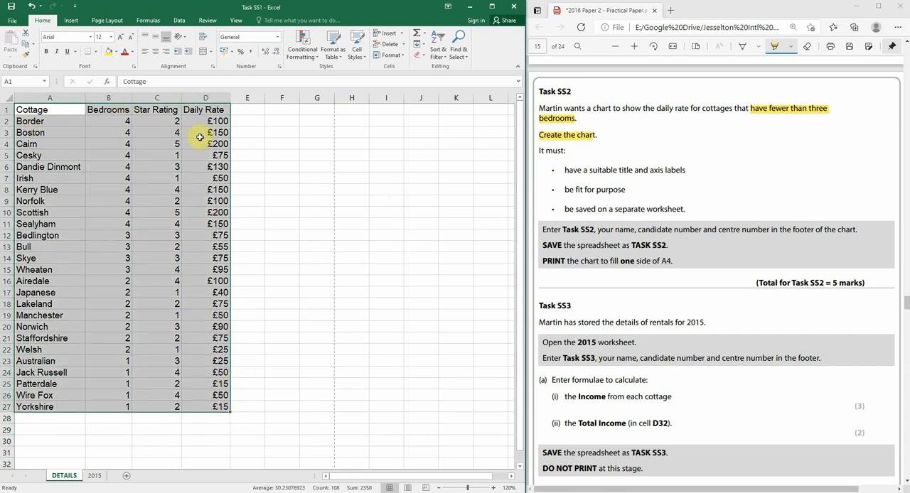
{"action": "left_click", "coordinate": [179, 21]}
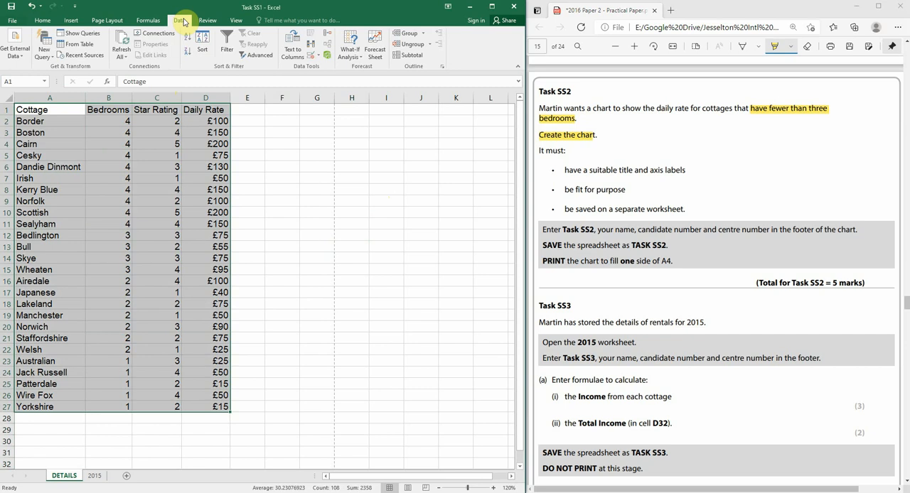
{"action": "left_click", "coordinate": [229, 52]}
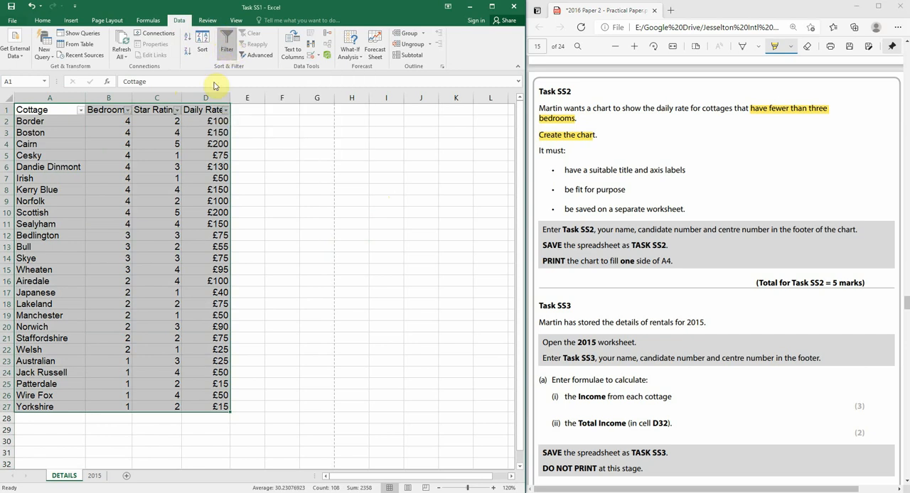
Filter the Bedrooms column to show only rows where bedrooms is less than 3
{"action": "left_click", "coordinate": [129, 110]}
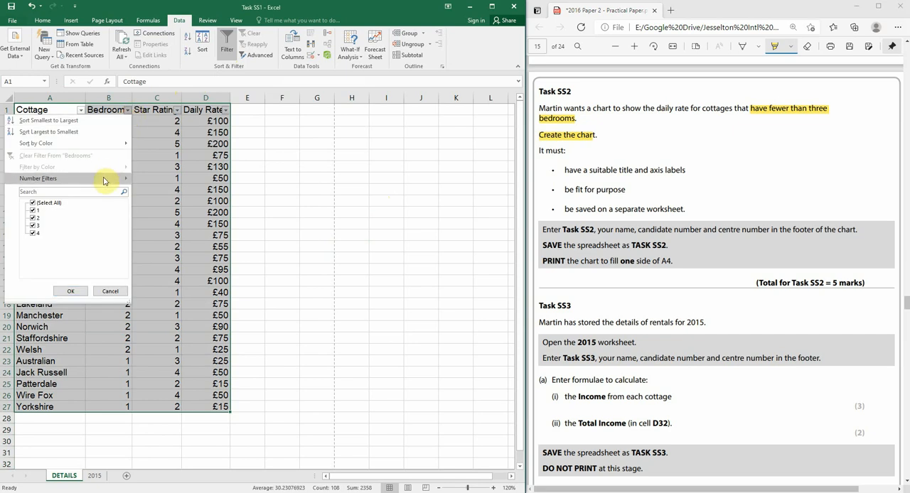
{"action": "mouse_move", "coordinate": [103, 181]}
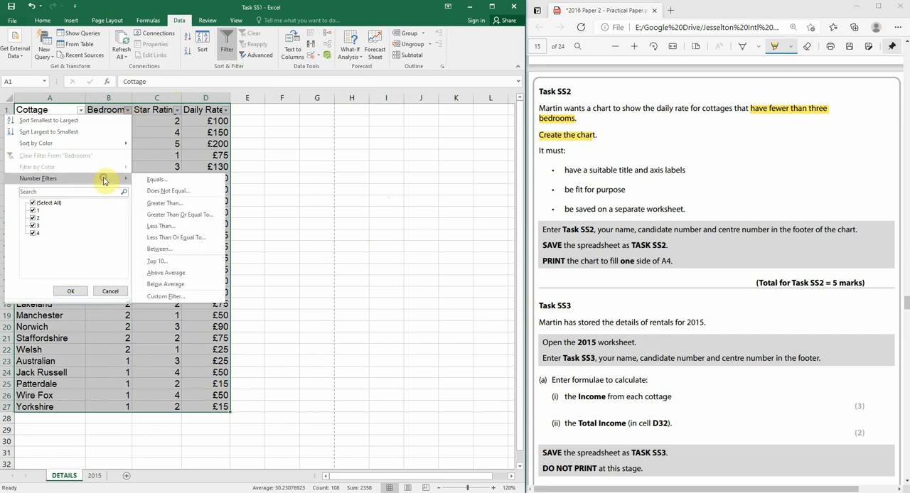
{"action": "left_click", "coordinate": [182, 227]}
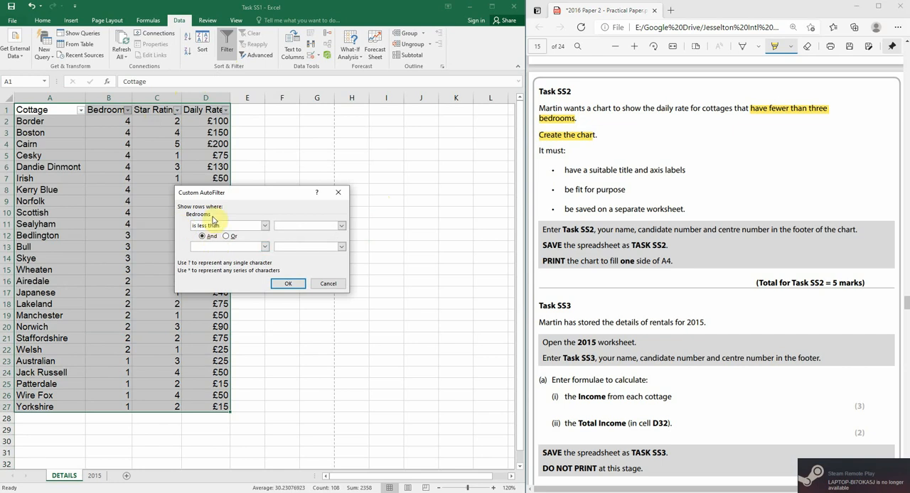
{"action": "type", "text": "3"}
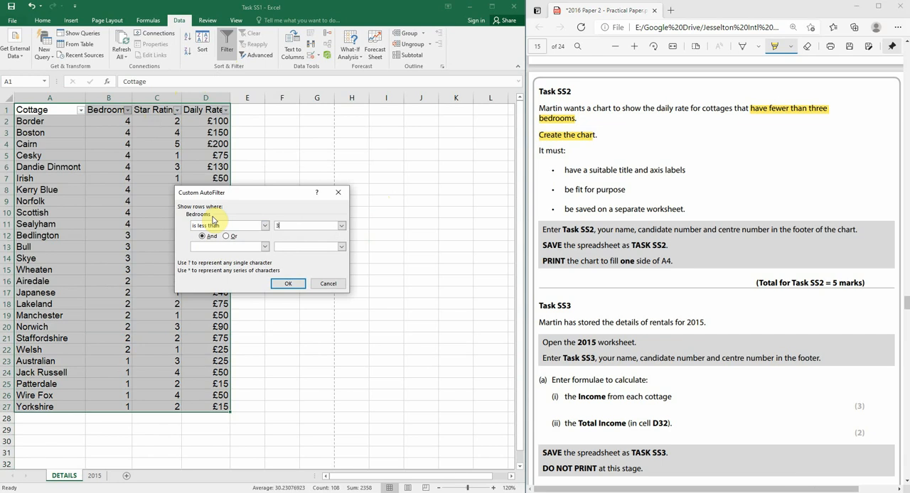
{"action": "left_click", "coordinate": [282, 285]}
{"action": "left_click", "coordinate": [281, 285]}
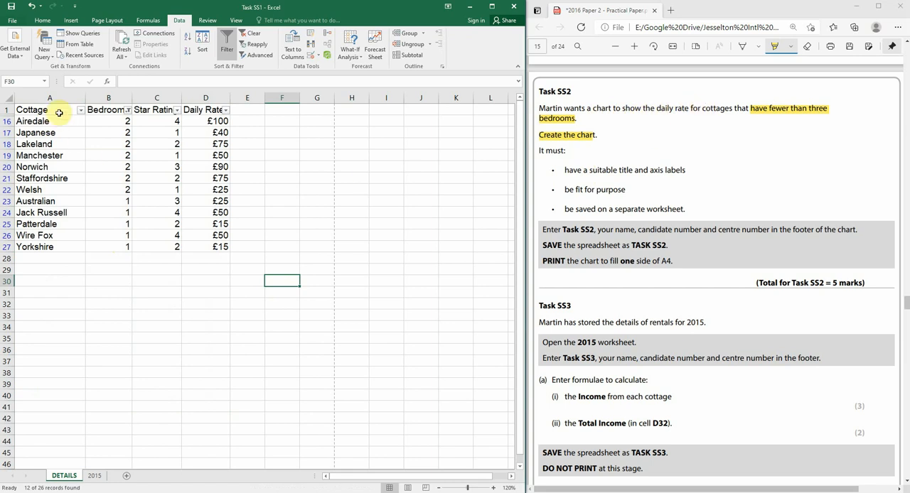
Select the Cottage and Daily Rate columns and insert a 2-D clustered column chart
{"action": "left_click_drag", "start_coordinate": [54, 112], "coordinate": [70, 243]}
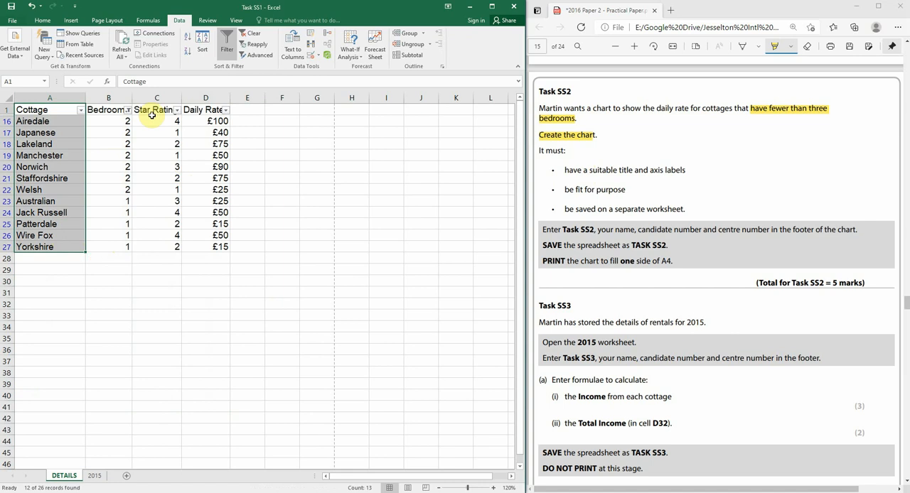
{"action": "left_click_drag", "start_coordinate": [51, 113], "coordinate": [52, 245]}
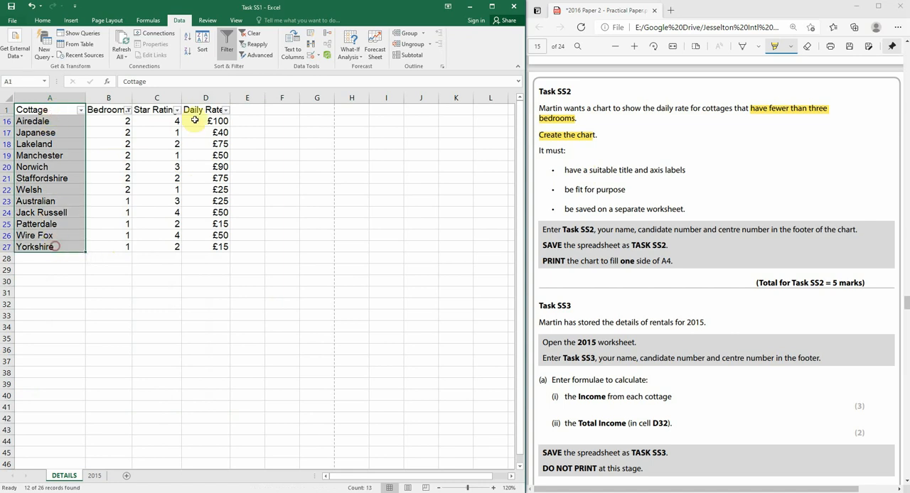
{"action": "left_click_drag", "start_coordinate": [196, 111], "coordinate": [201, 245]}
{"action": "left_click_drag", "start_coordinate": [34, 113], "coordinate": [40, 247]}
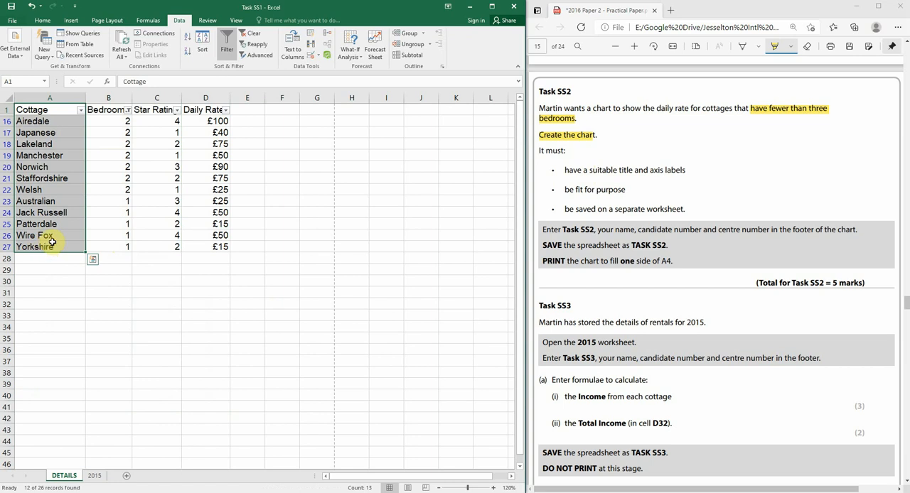
{"action": "left_click_drag", "start_coordinate": [50, 111], "coordinate": [50, 247]}
{"action": "left_click_drag", "start_coordinate": [201, 110], "coordinate": [211, 245], "text": "ctrl"}
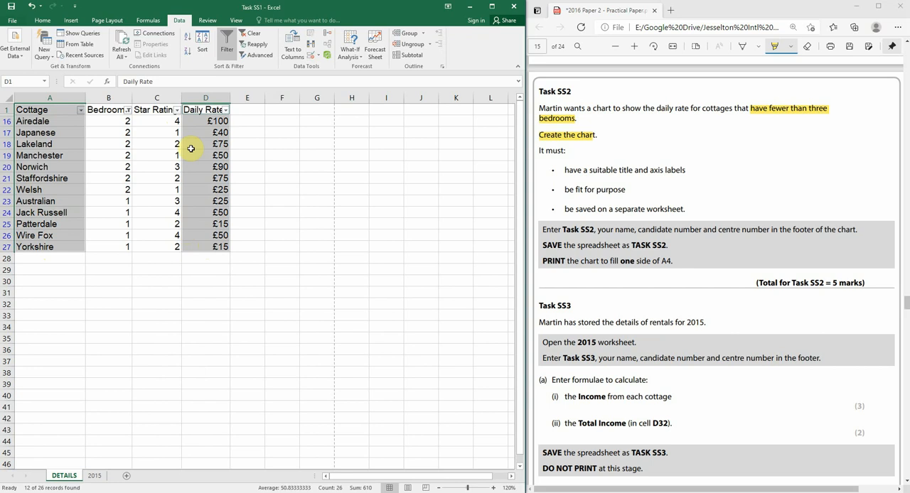
{"action": "left_click", "coordinate": [74, 21]}
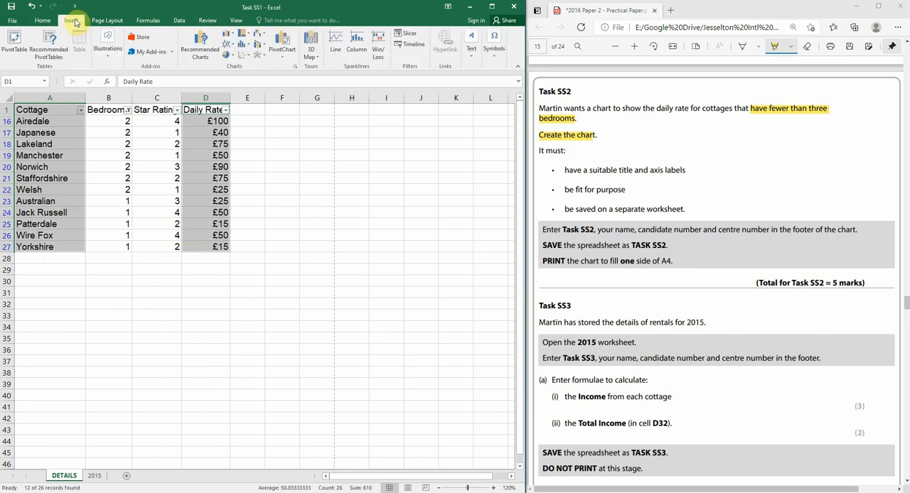
{"action": "left_click", "coordinate": [224, 35]}
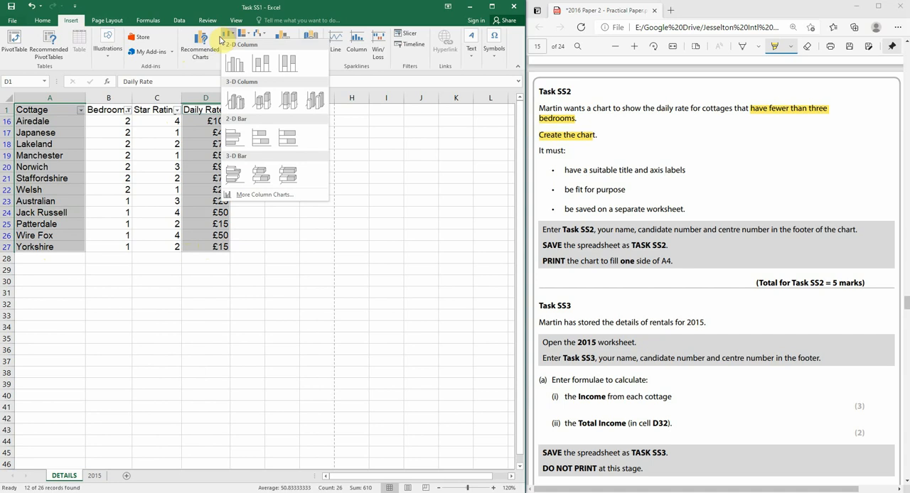
{"action": "left_click", "coordinate": [234, 66]}
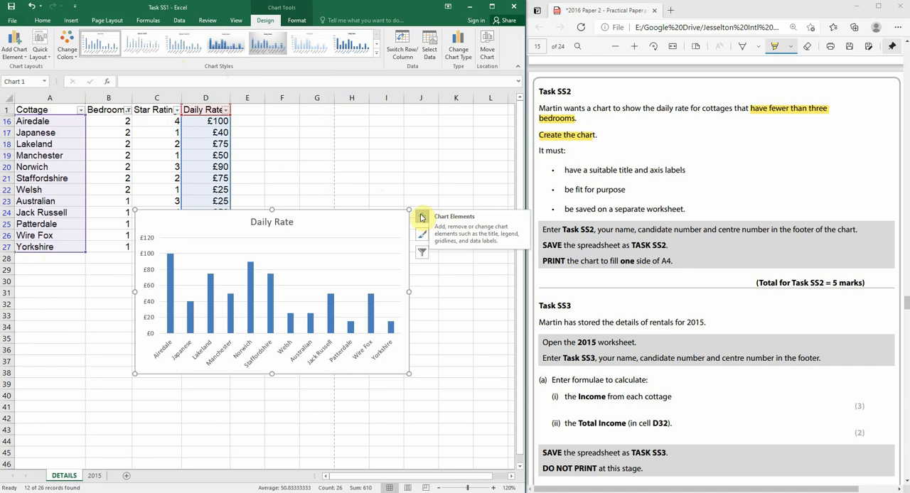
Add axis titles to the chart and label the horizontal axis "Cottage"
{"action": "left_click", "coordinate": [421, 218]}
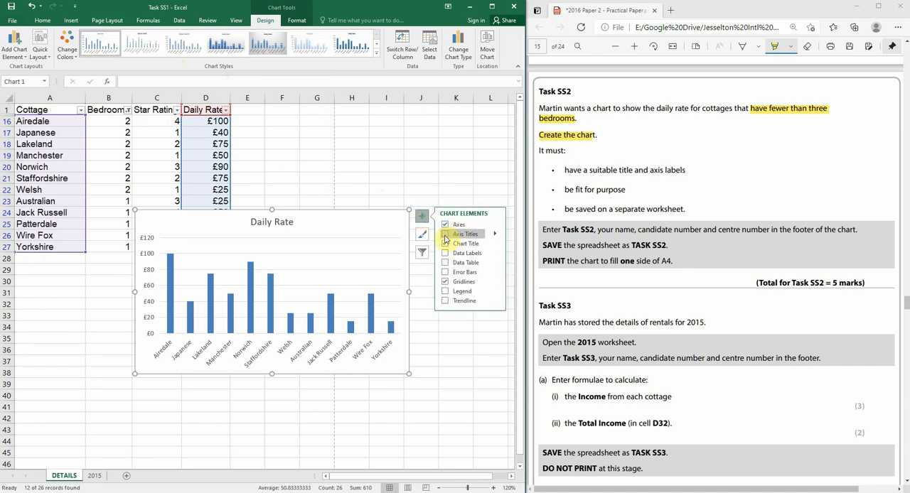
{"action": "left_click", "coordinate": [445, 234]}
{"action": "left_click", "coordinate": [289, 359]}
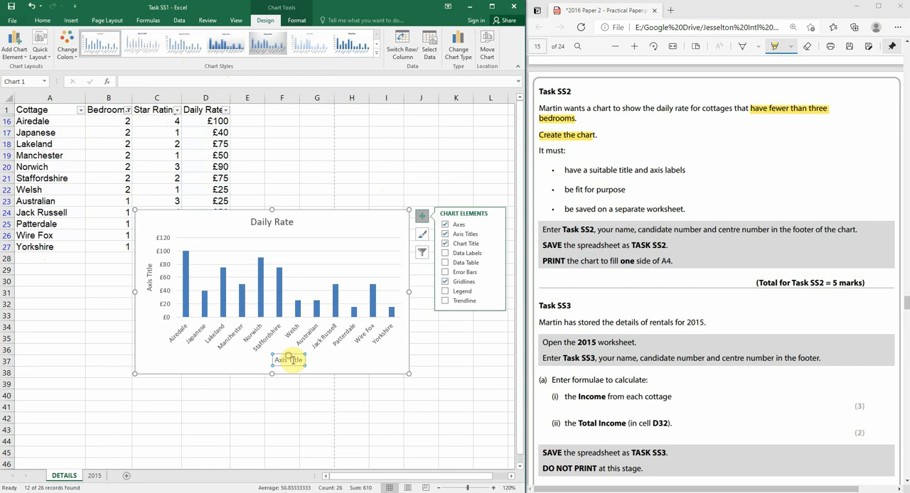
{"action": "triple_click", "coordinate": [289, 359]}
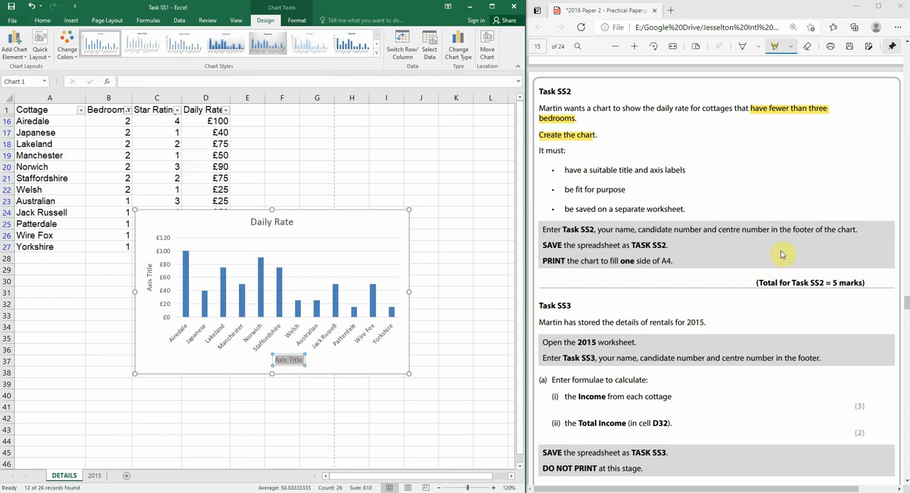
{"action": "type", "text": "COTTAGE"}
Label the vertical axis title "Daily Rate"
{"action": "left_click", "coordinate": [150, 281]}
{"action": "triple_click", "coordinate": [150, 280]}
{"action": "type", "text": "Daily"}
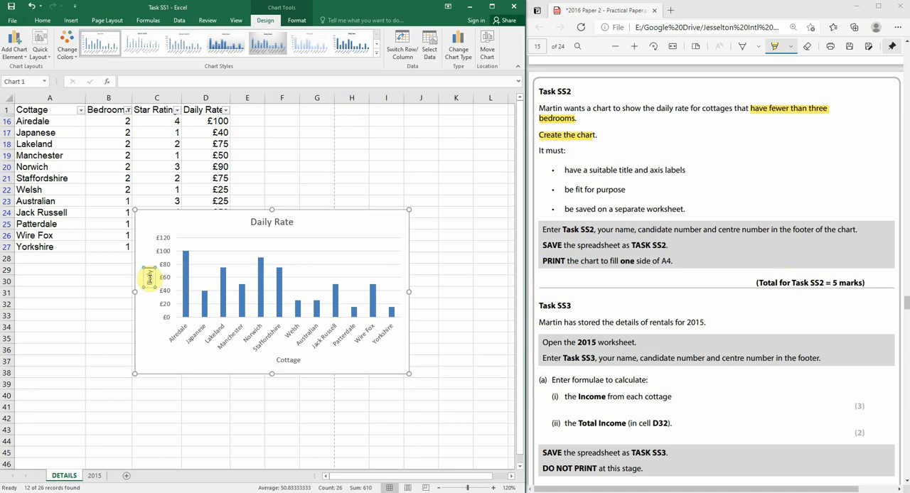
{"action": "type", "text": " Rate"}
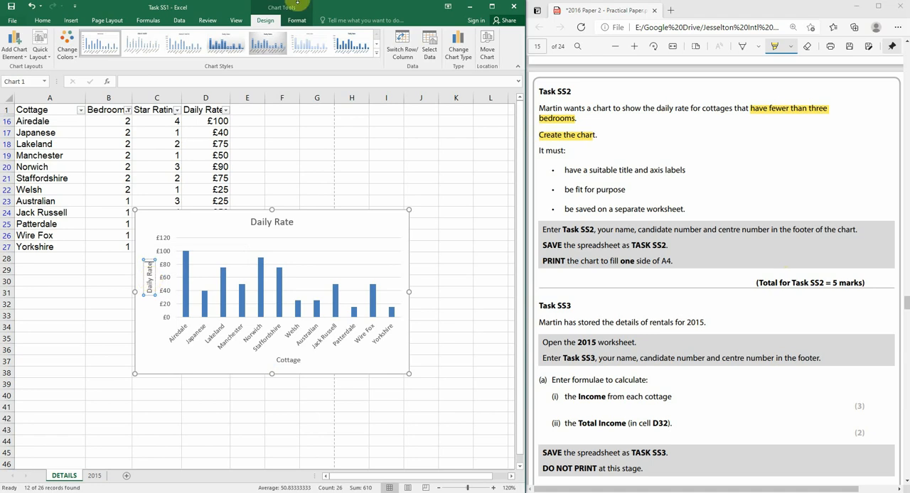
{"action": "left_click", "coordinate": [351, 121]}
Change the chart title to "Daily Rate for Cottages with Less than Three Bedrooms"
{"action": "double_click", "coordinate": [291, 231]}
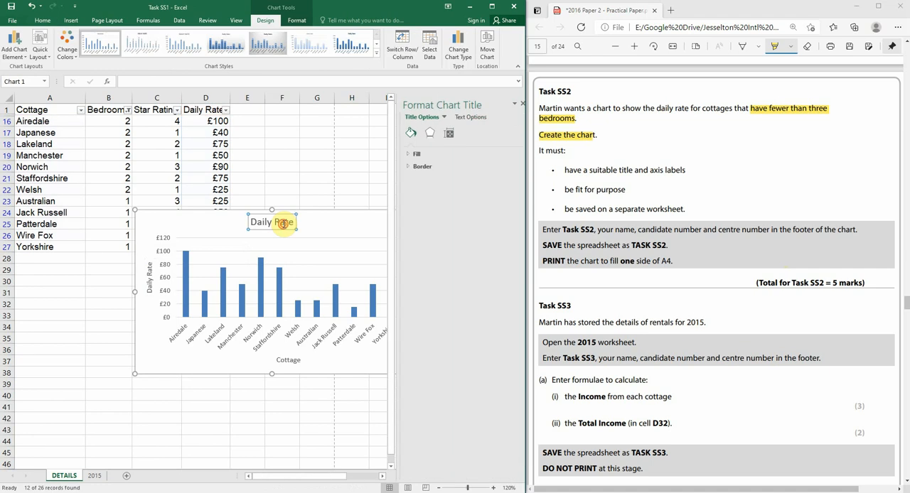
{"action": "double_click", "coordinate": [279, 225]}
{"action": "triple_click", "coordinate": [280, 225]}
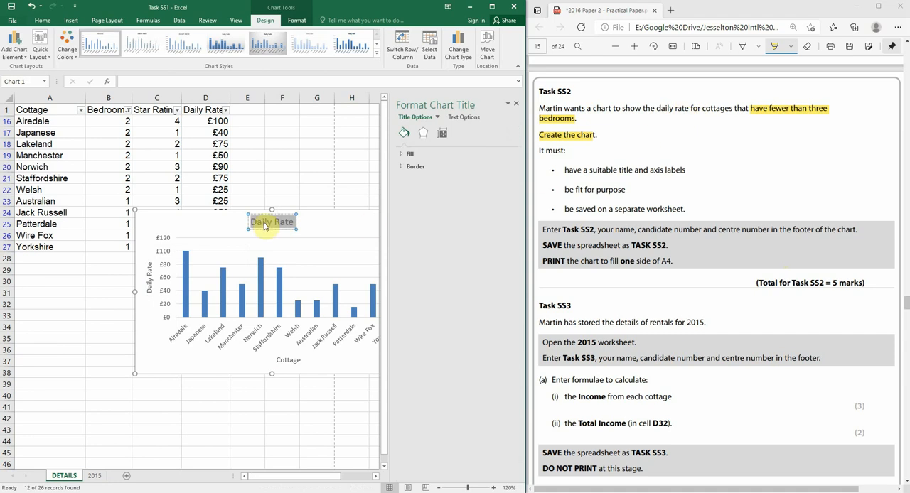
{"action": "left_click", "coordinate": [516, 104]}
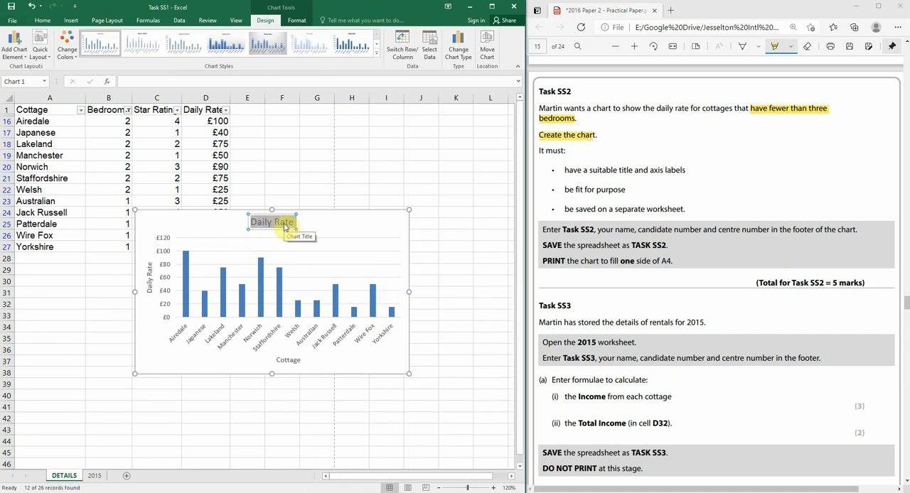
{"action": "left_click", "coordinate": [292, 222]}
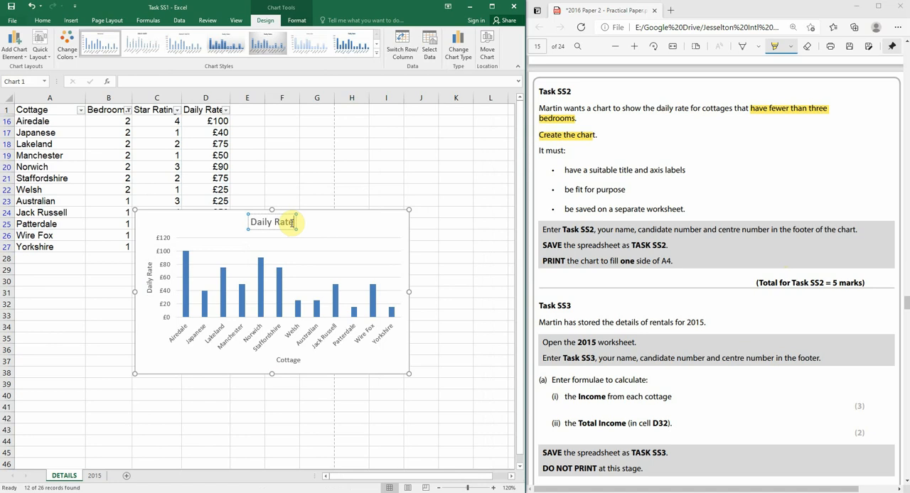
{"action": "type", "text": "for Cot"}
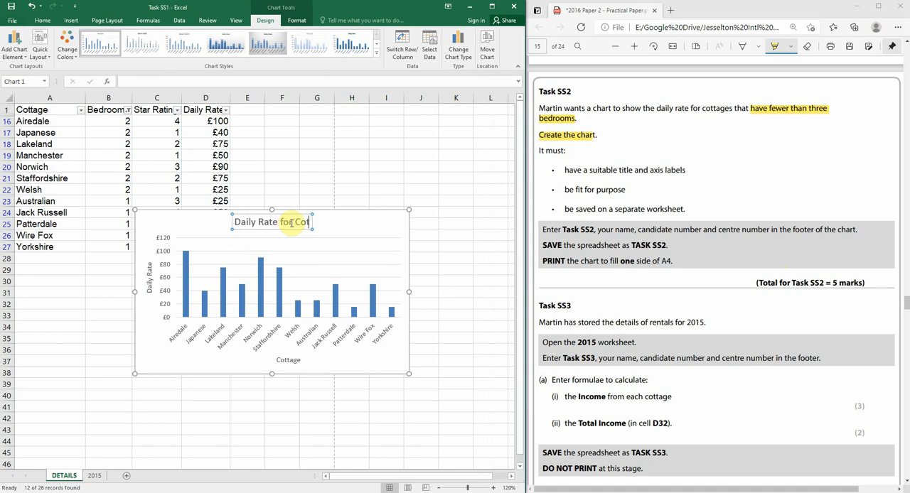
{"action": "type", "text": "tages with"}
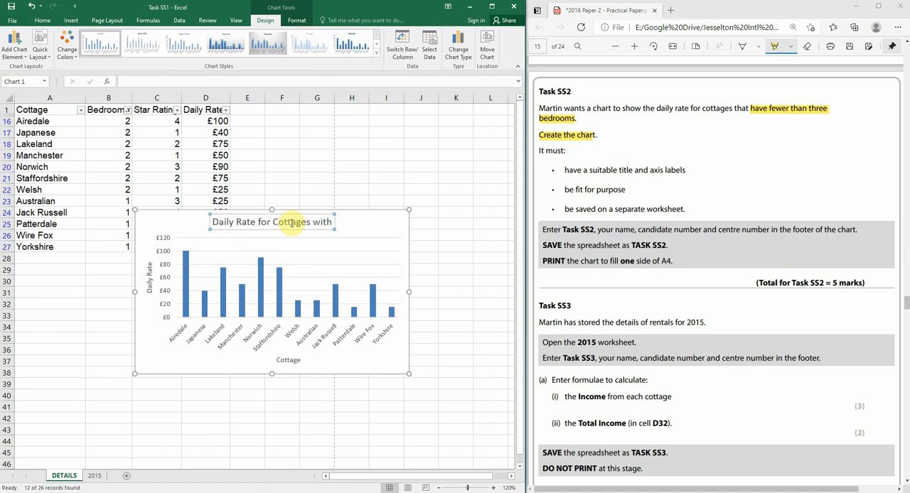
{"action": "type", "text": " Les"}
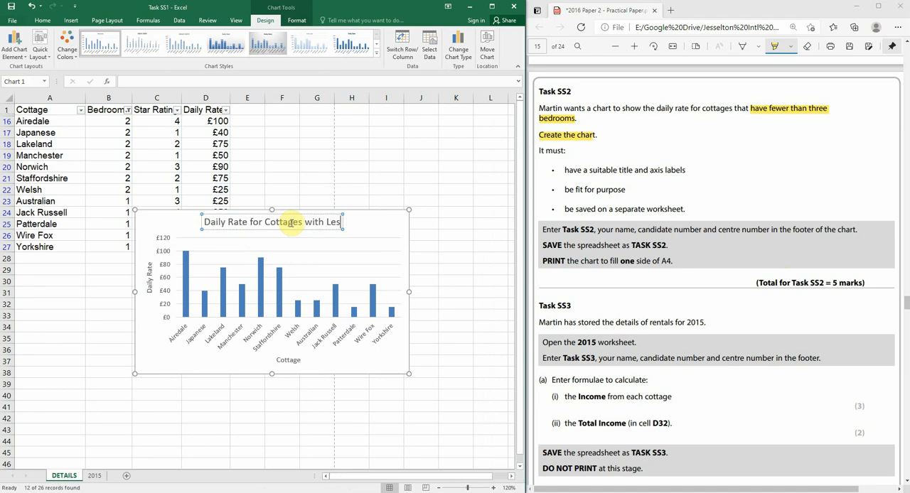
{"action": "type", "text": "s than T"}
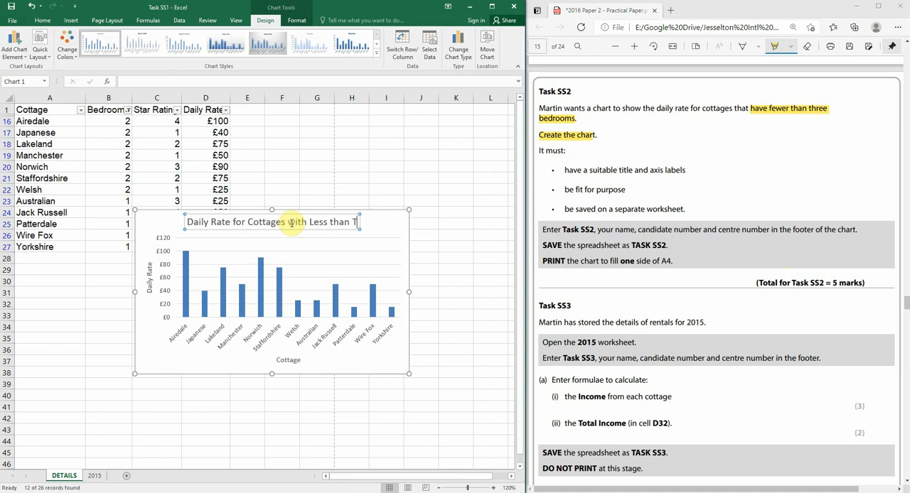
{"action": "type", "text": "hree Bedrooms"}
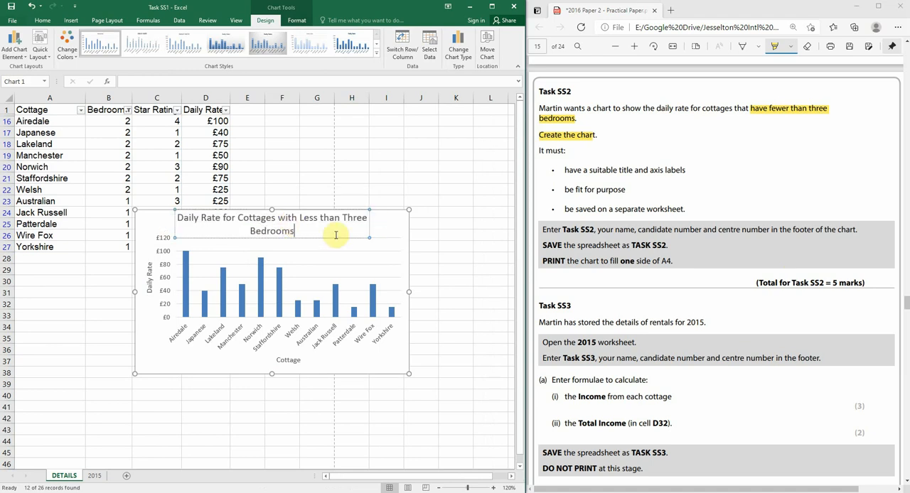
{"action": "left_click", "coordinate": [425, 314]}
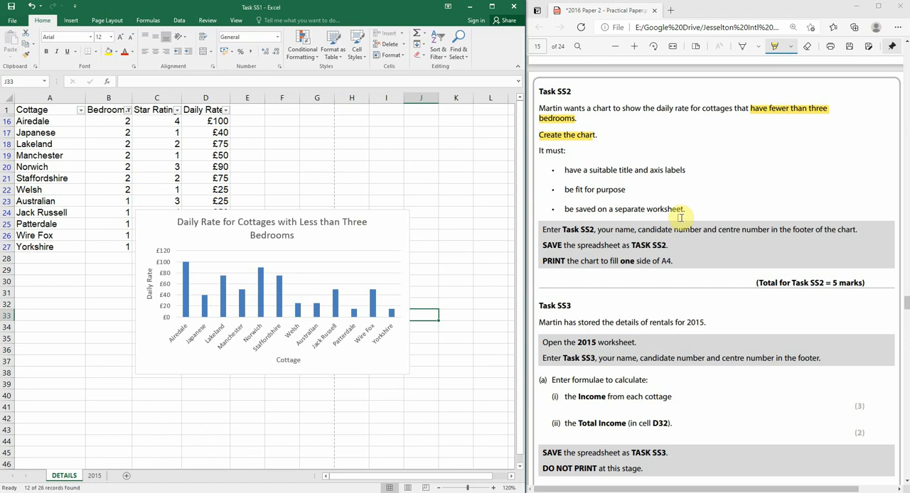
Move the selected chart onto its own new chart sheet
{"action": "left_click", "coordinate": [383, 231]}
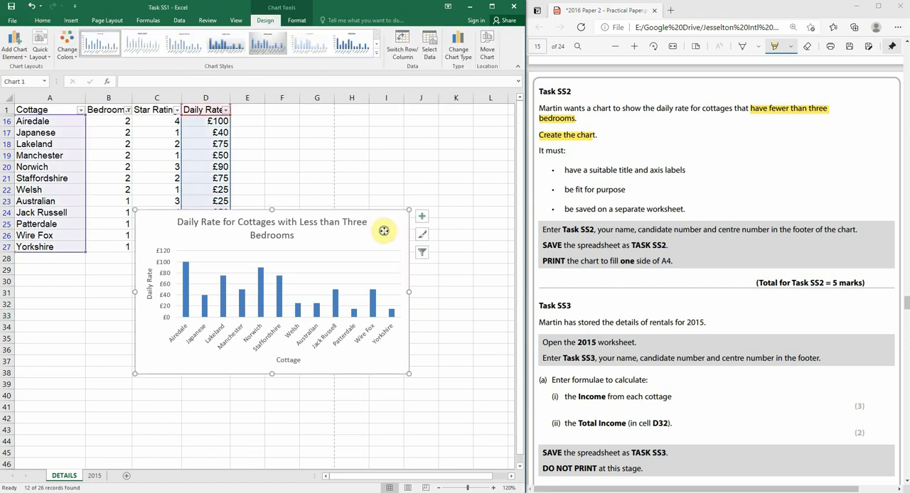
{"action": "right_click", "coordinate": [384, 231]}
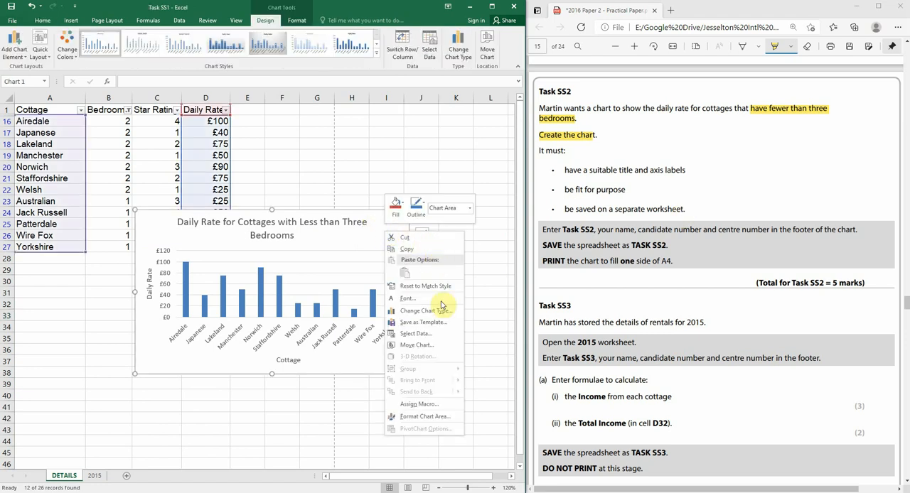
{"action": "left_click", "coordinate": [420, 350]}
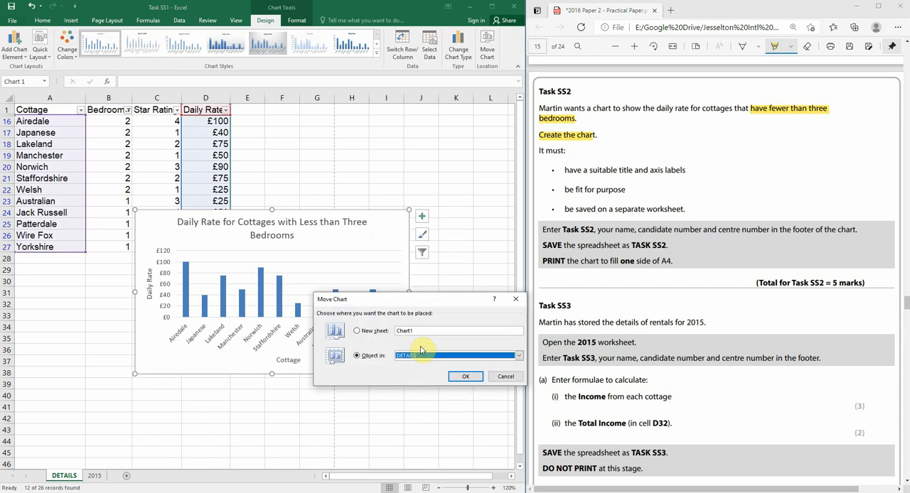
{"action": "left_click", "coordinate": [376, 334]}
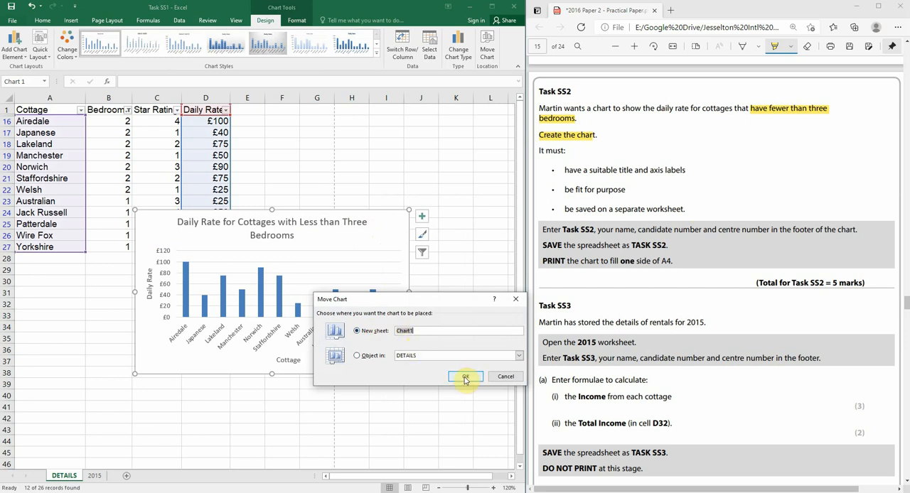
{"action": "left_click", "coordinate": [465, 378]}
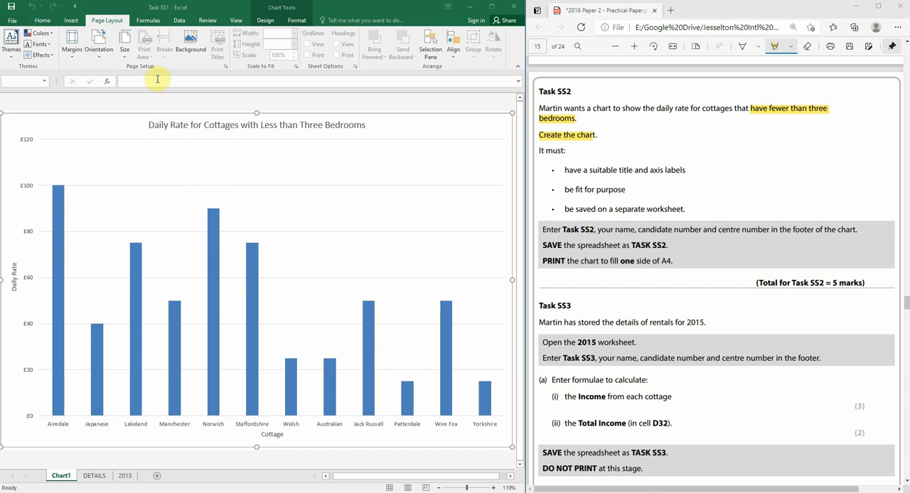
Add a custom centre footer to the chart sheet containing Task SS2 and the candidate's name
{"action": "left_click", "coordinate": [65, 18]}
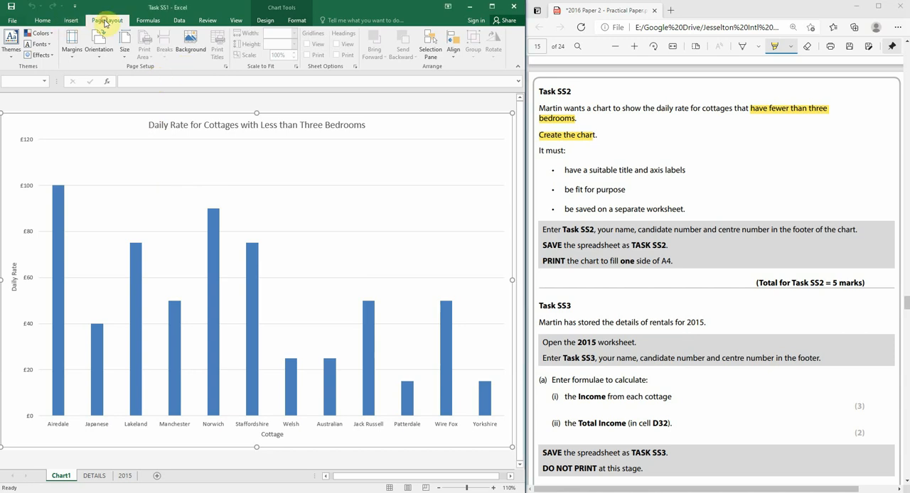
{"action": "left_click", "coordinate": [226, 69]}
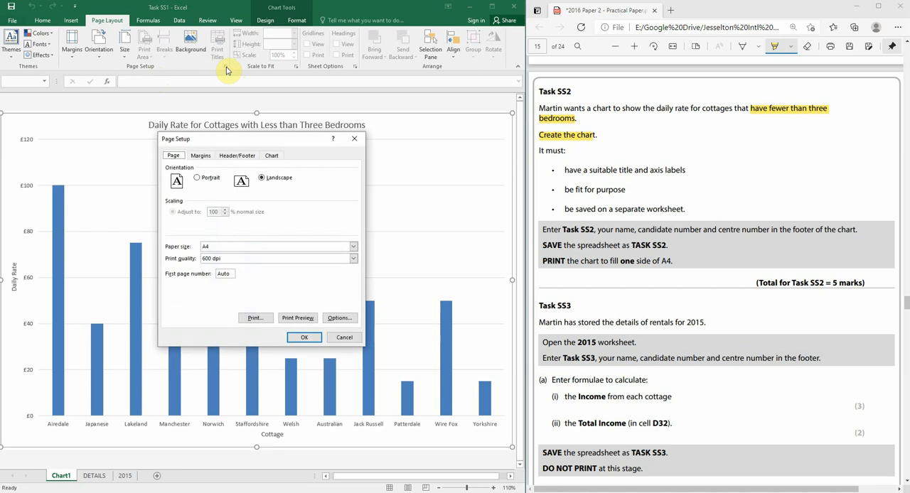
{"action": "left_click", "coordinate": [235, 156]}
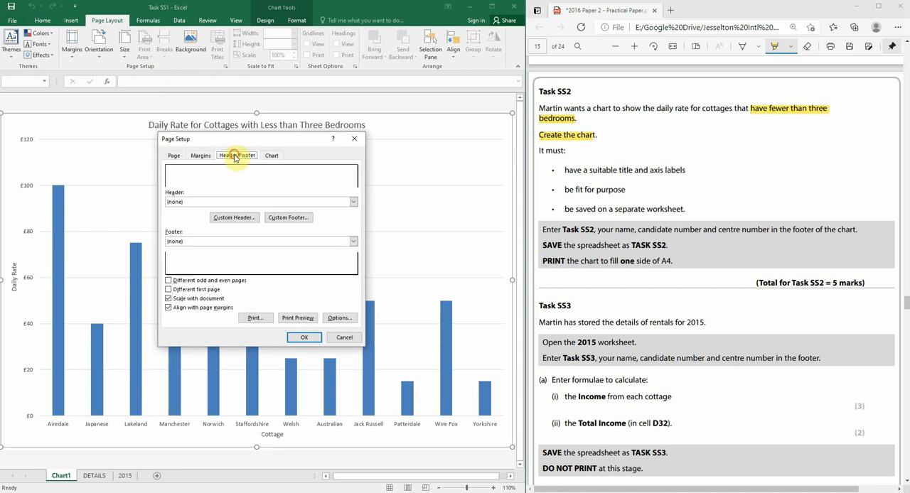
{"action": "left_click", "coordinate": [287, 218]}
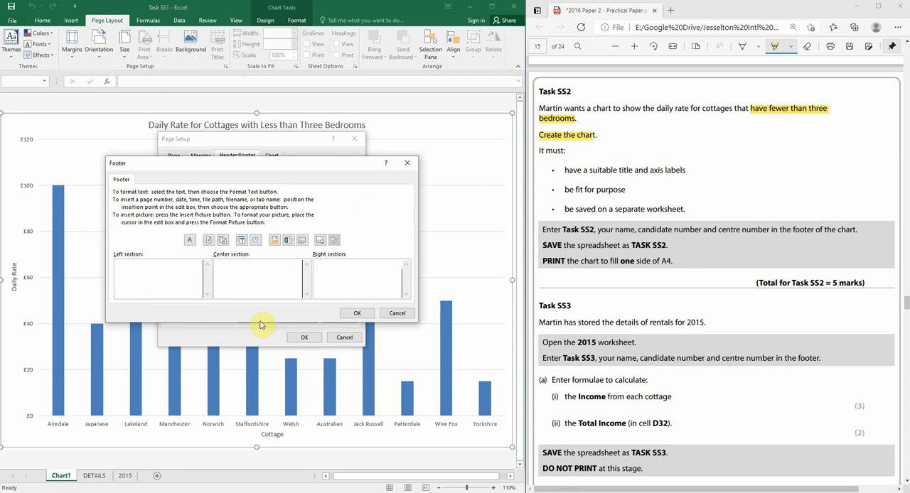
{"action": "left_click", "coordinate": [131, 279]}
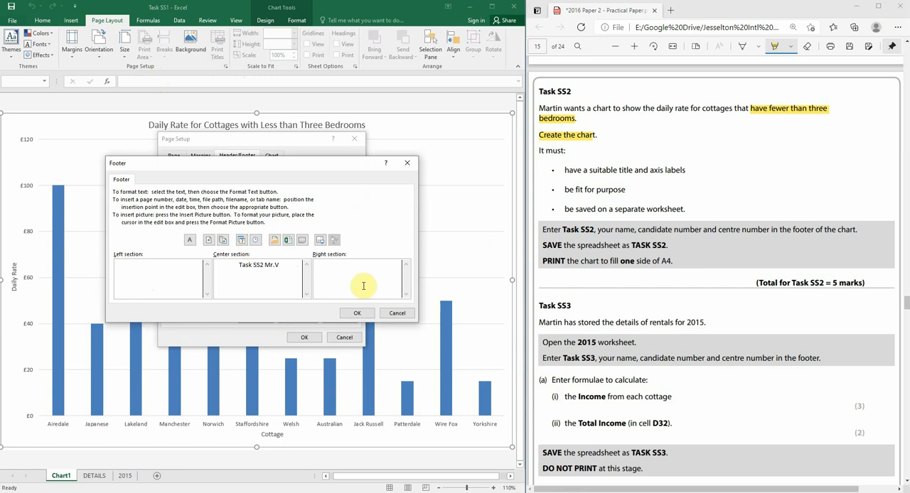
{"action": "left_click", "coordinate": [366, 312]}
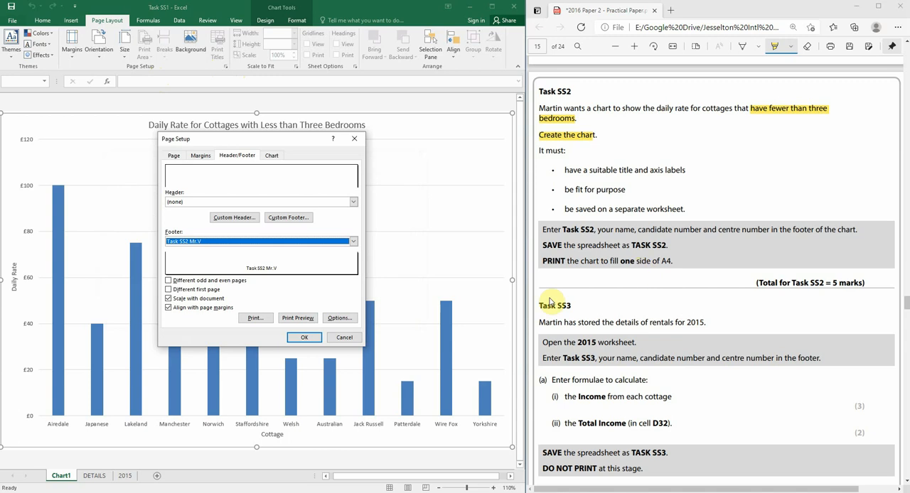
{"action": "left_click", "coordinate": [304, 338]}
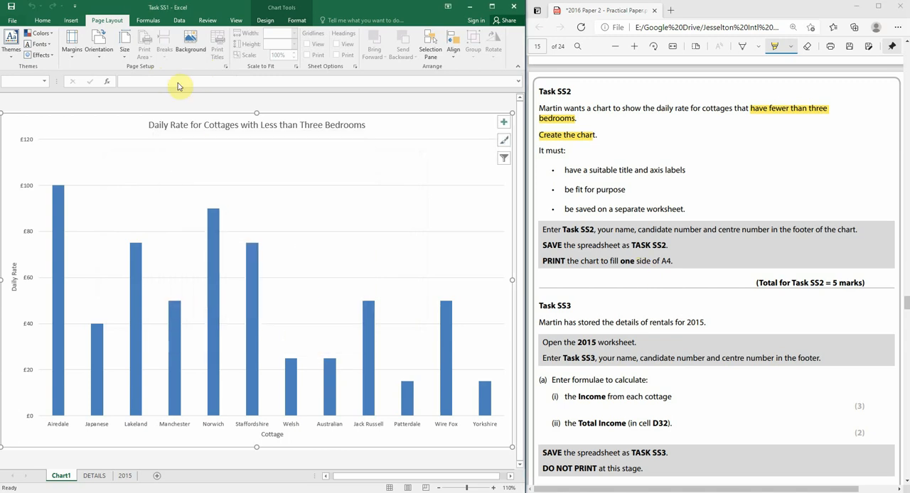
Open the print preview of the chart sheet
{"action": "left_click", "coordinate": [13, 23]}
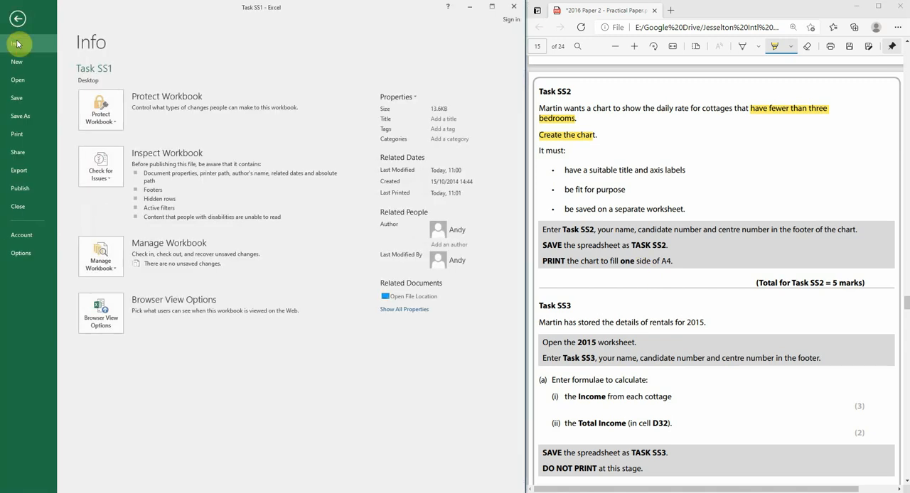
{"action": "left_click", "coordinate": [24, 134]}
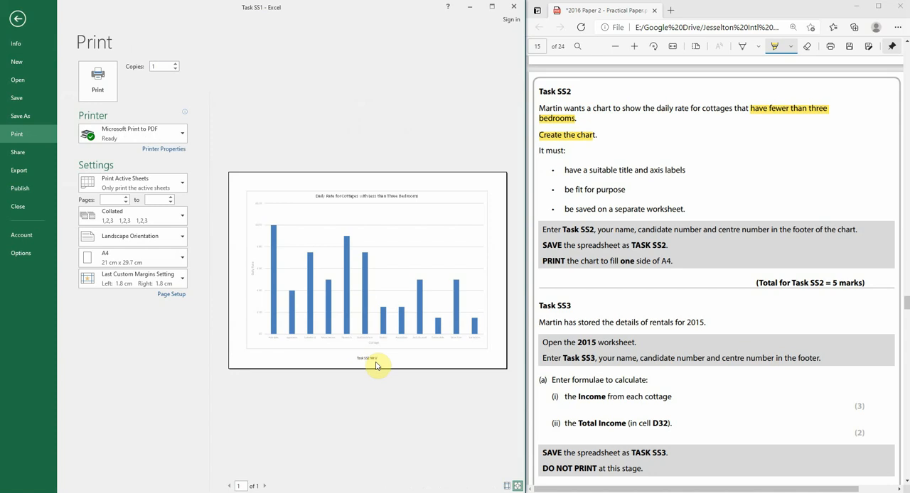